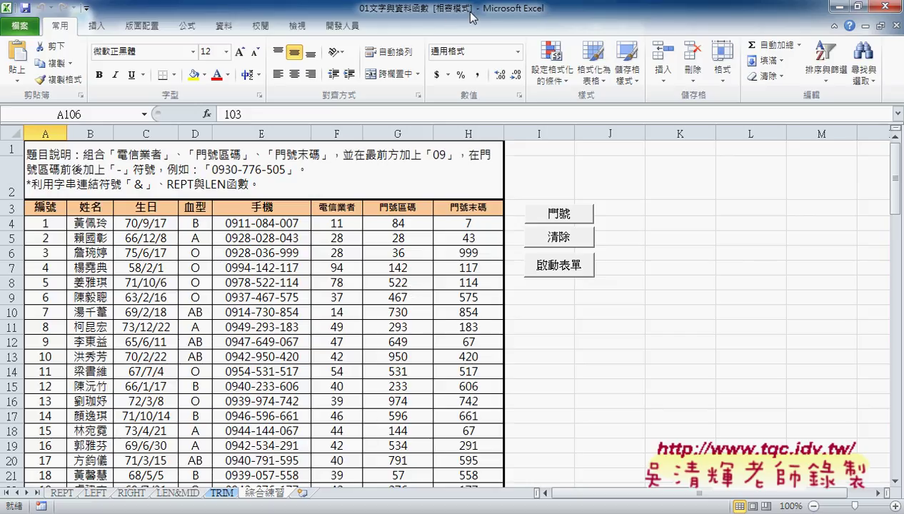
# From cell A4, jump to row 65536, the compatibility-mode sheet's last row
pyautogui.click(48, 226)
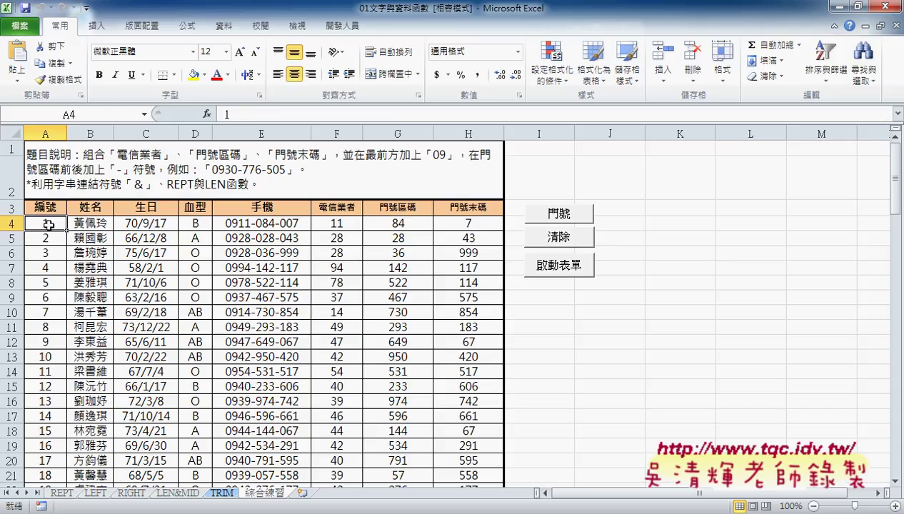
pyautogui.hotkey('ctrl', 'Down')
pyautogui.hotkey('ctrl', 'Down')
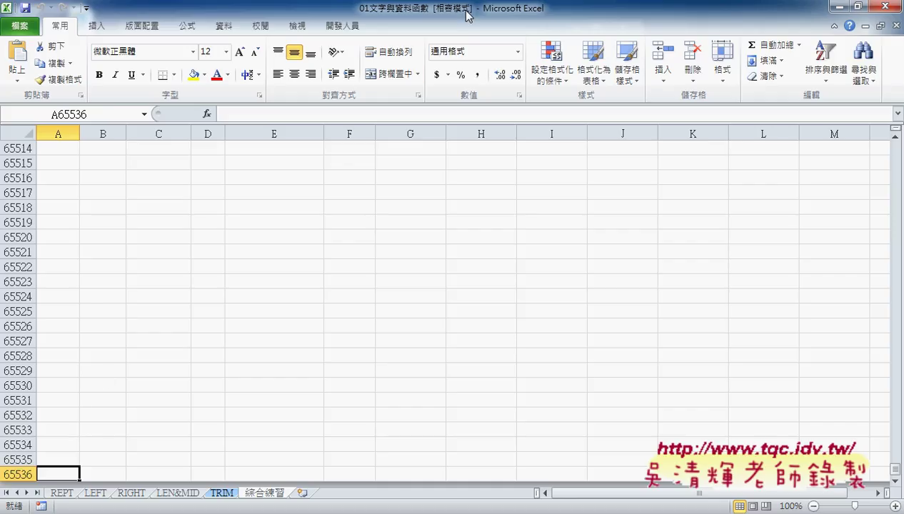
# Bring up Save As (另存新檔) for 01文字與資料函數 from the File (檔案) menu
pyautogui.click(19, 30)
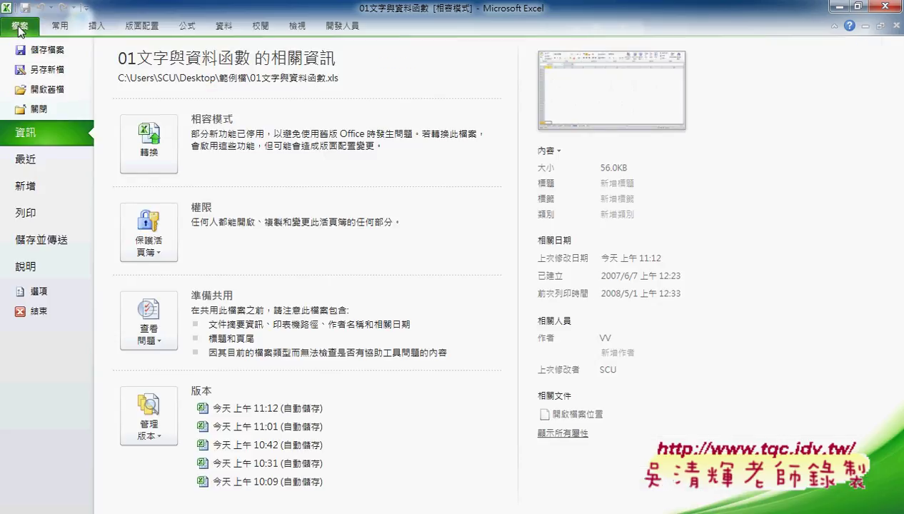
pyautogui.click(52, 71)
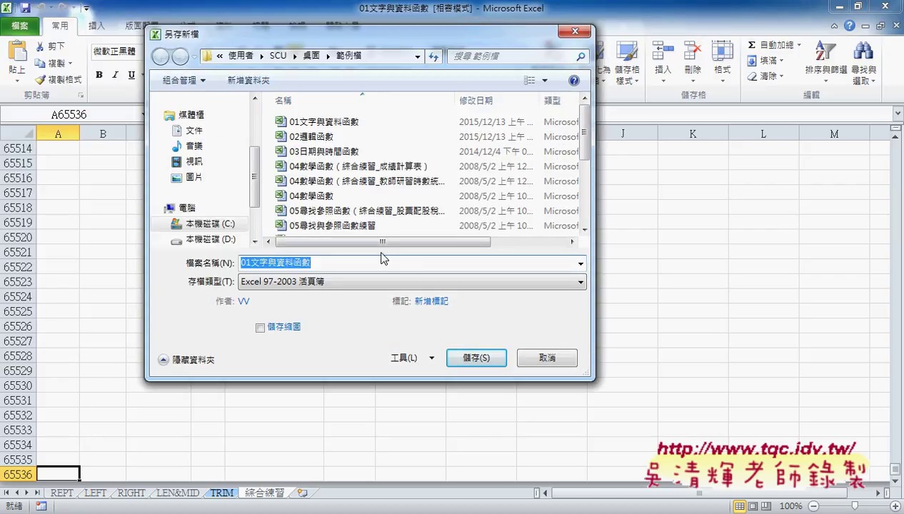
# Set the save type to Excel 活頁簿 and attempt to save the workbook
pyautogui.click(323, 283)
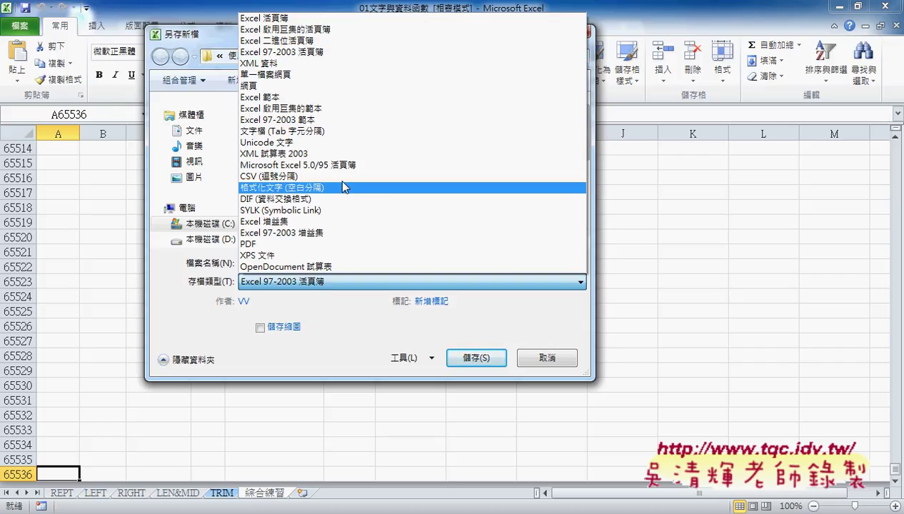
pyautogui.click(346, 23)
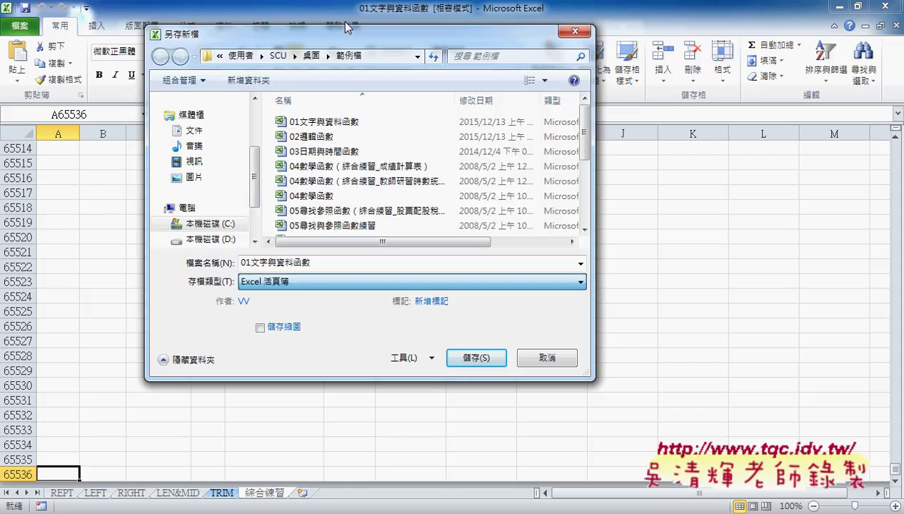
pyautogui.click(311, 283)
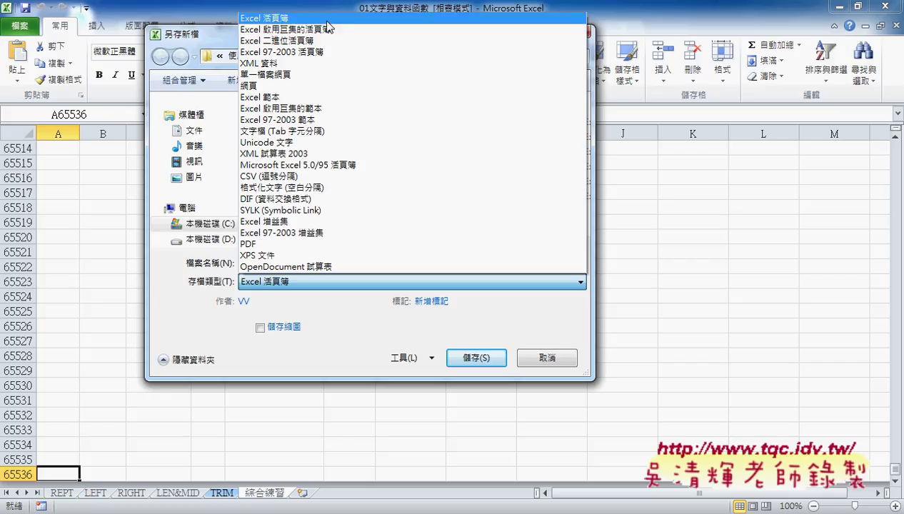
pyautogui.click(327, 21)
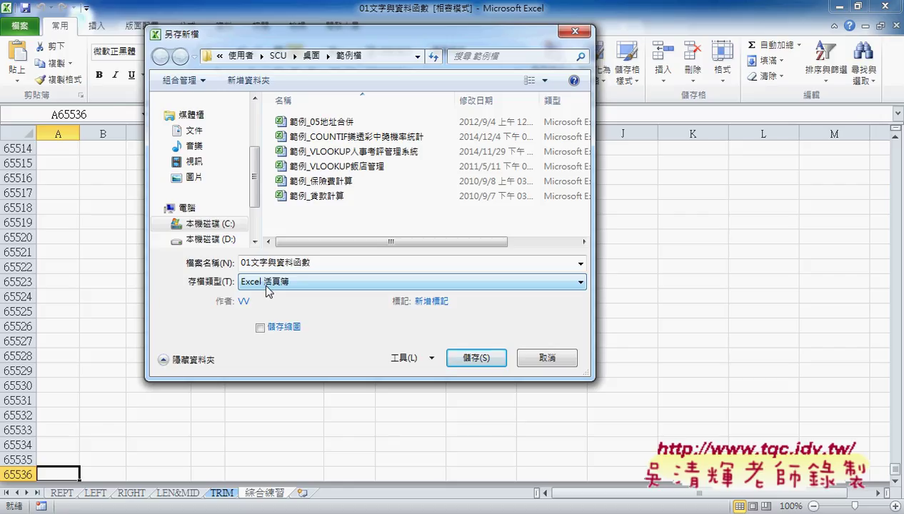
pyautogui.click(477, 358)
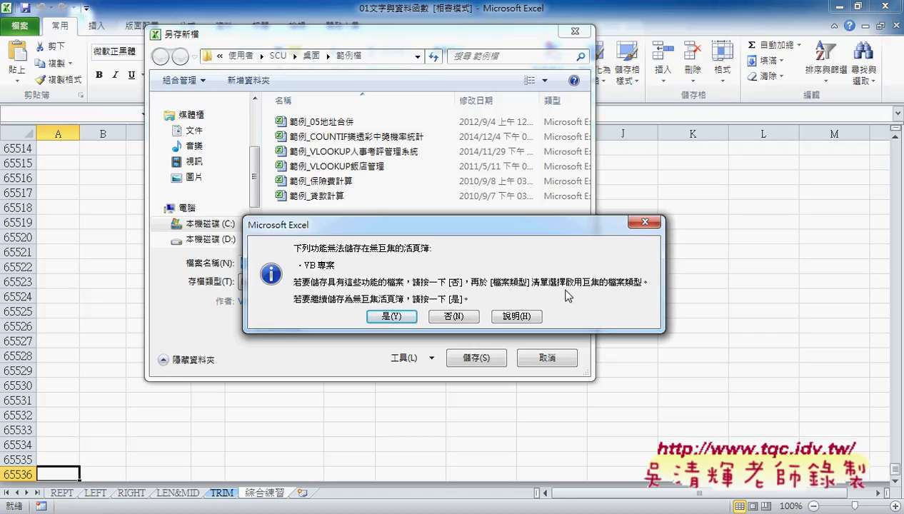
# Decline the macro-free workbook warning and return to the Save as type list
pyautogui.click(392, 317)
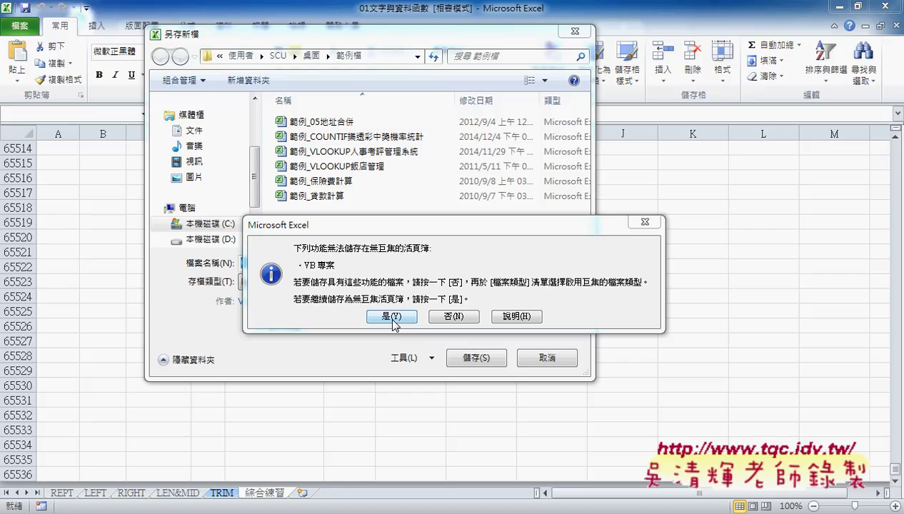
pyautogui.click(437, 318)
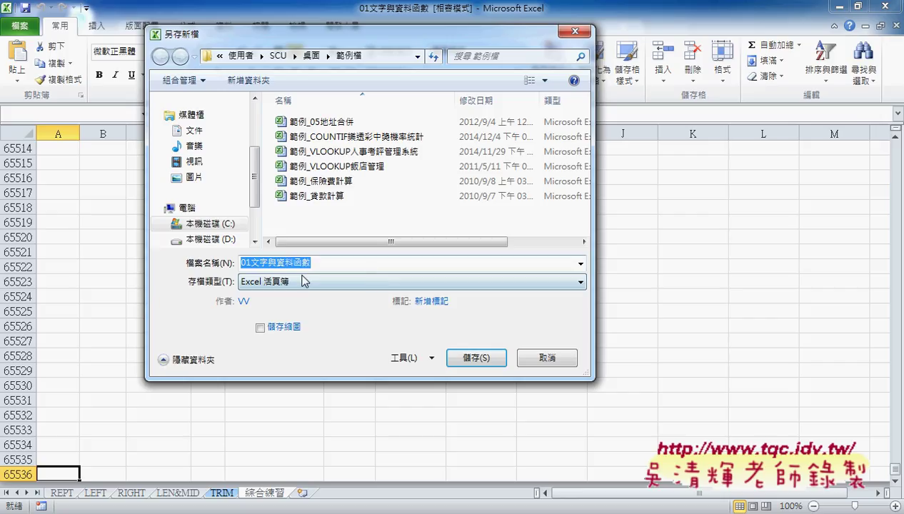
pyautogui.click(304, 280)
# Pick Excel 啟用巨集的活頁簿 as the type and save 01文字與資料函數 in 範例檔
pyautogui.click(314, 27)
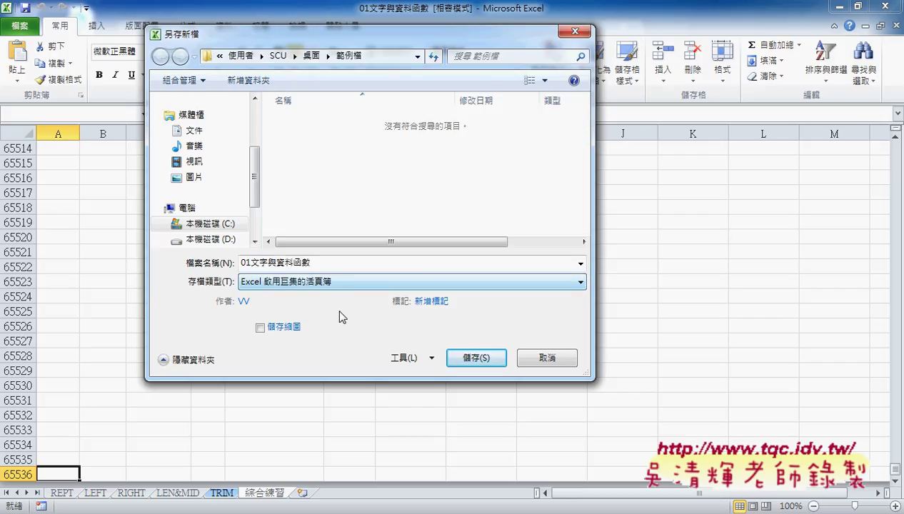
pyautogui.click(481, 359)
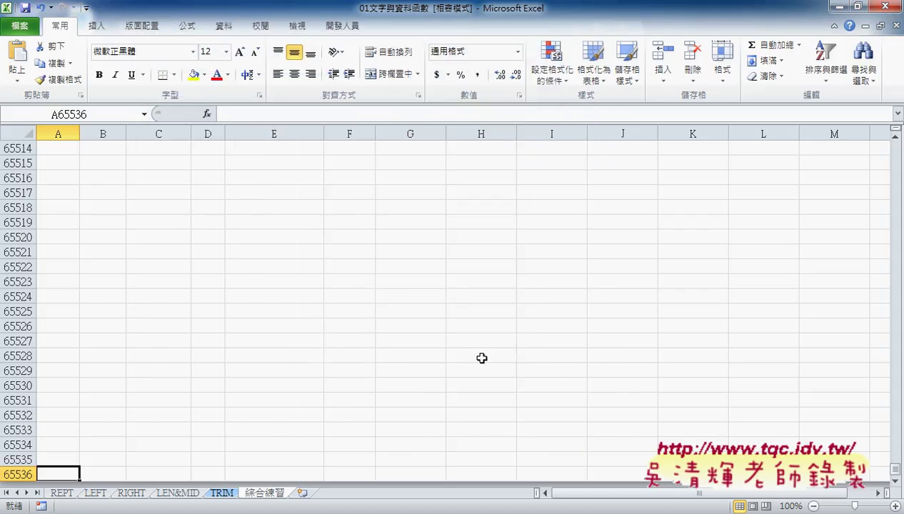
# Close the workbook, minimize Excel, and switch the 範例檔 folder to Large Icons (大圖示)
pyautogui.click(886, 7)
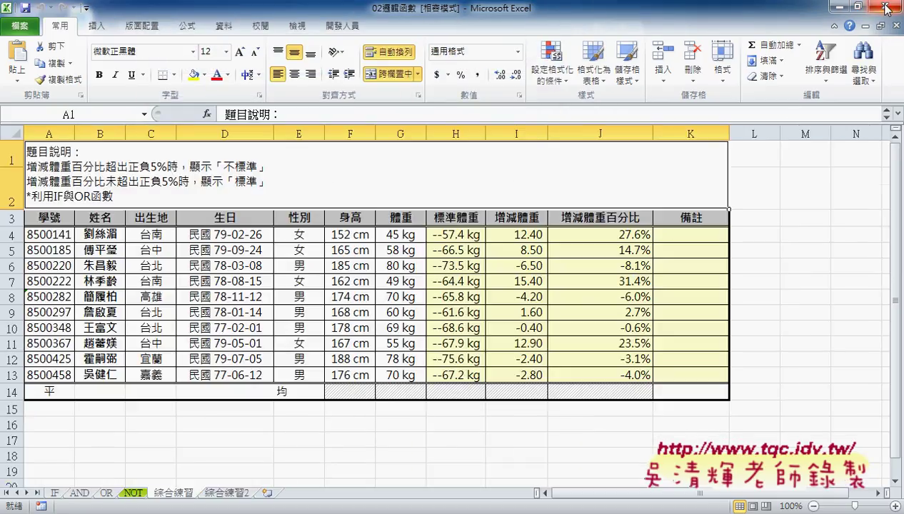
pyautogui.click(839, 7)
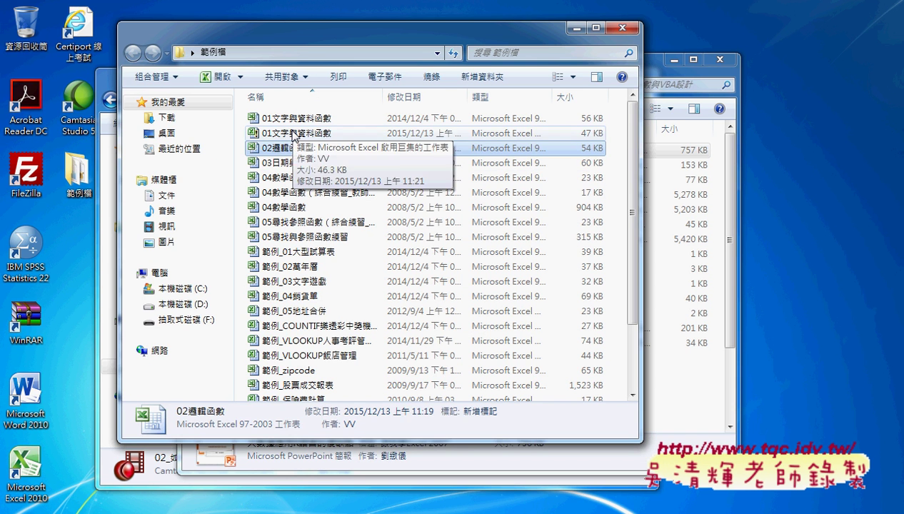
pyautogui.click(573, 77)
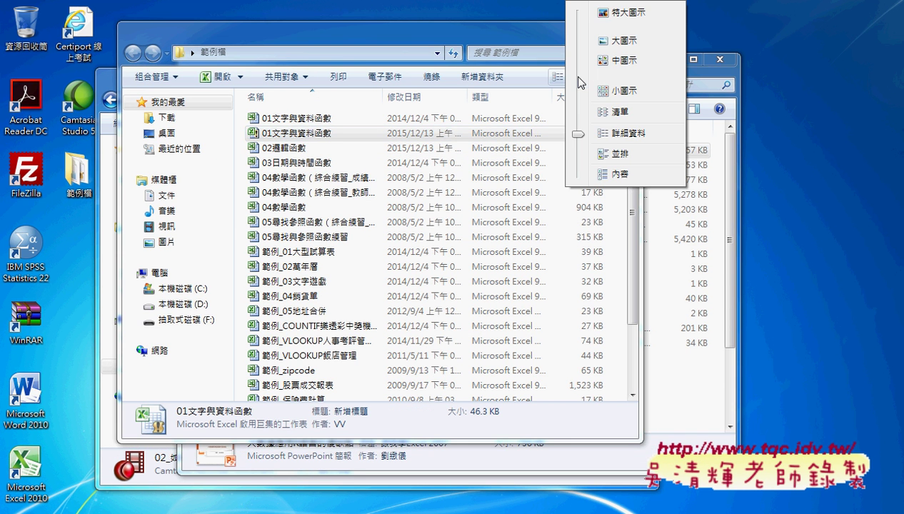
pyautogui.click(609, 43)
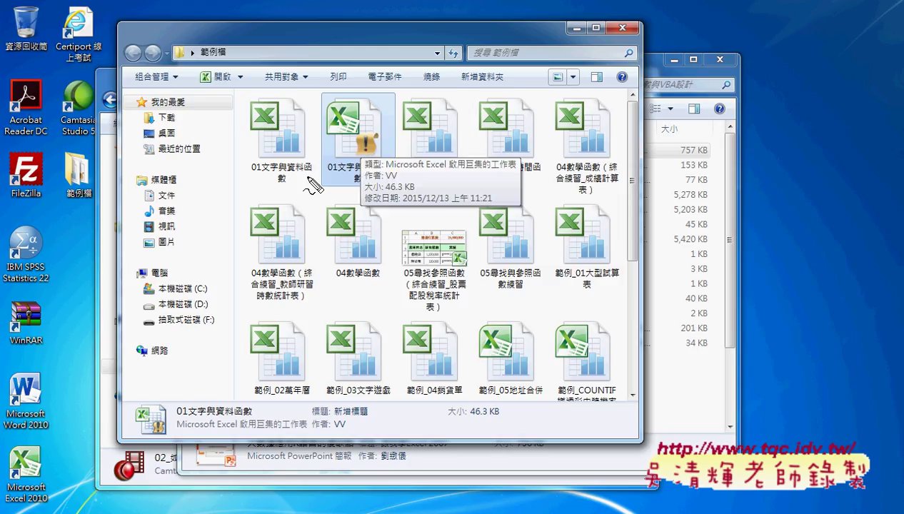
# Circle the original .xls and the macro-enabled 01文字與資料函數 files in red, then clear the marks
pyautogui.moveTo(257, 190)
pyautogui.mouseDown()
pyautogui.moveTo(273, 80)
pyautogui.moveTo(253, 191)
pyautogui.mouseUp()
pyautogui.moveTo(351, 189)
pyautogui.mouseDown()
pyautogui.moveTo(349, 91)
pyautogui.moveTo(364, 177)
pyautogui.moveTo(377, 158)
pyautogui.mouseUp()
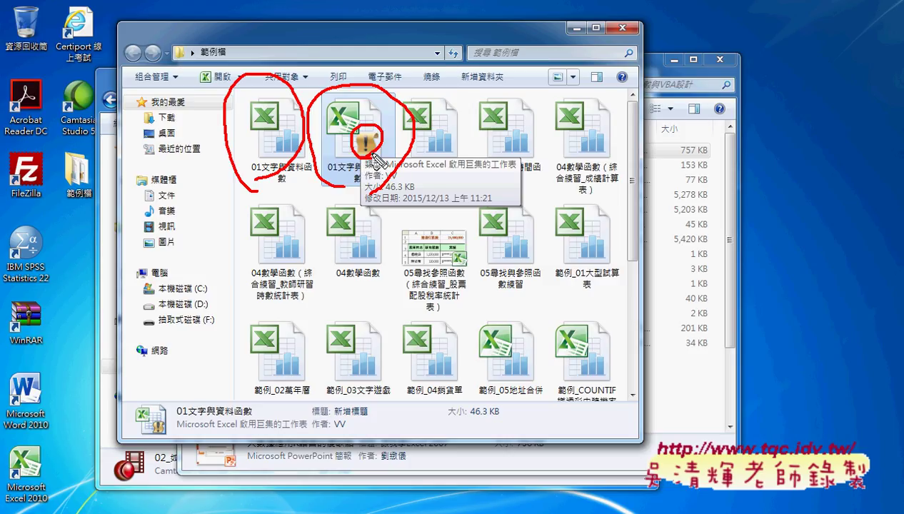
pyautogui.press('Escape')
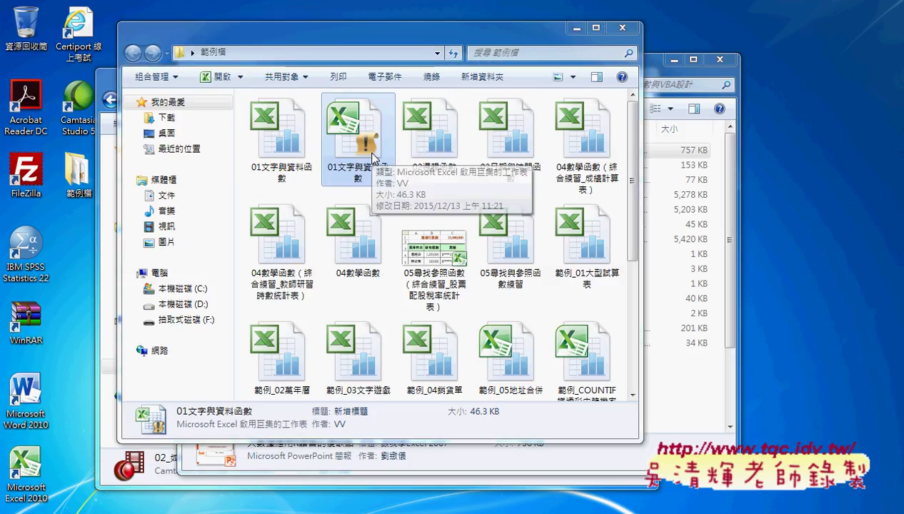
# Open the macro-enabled 01文字與資料函數 file and highlight its disabled-macros security warning
pyautogui.doubleClick(372, 158)
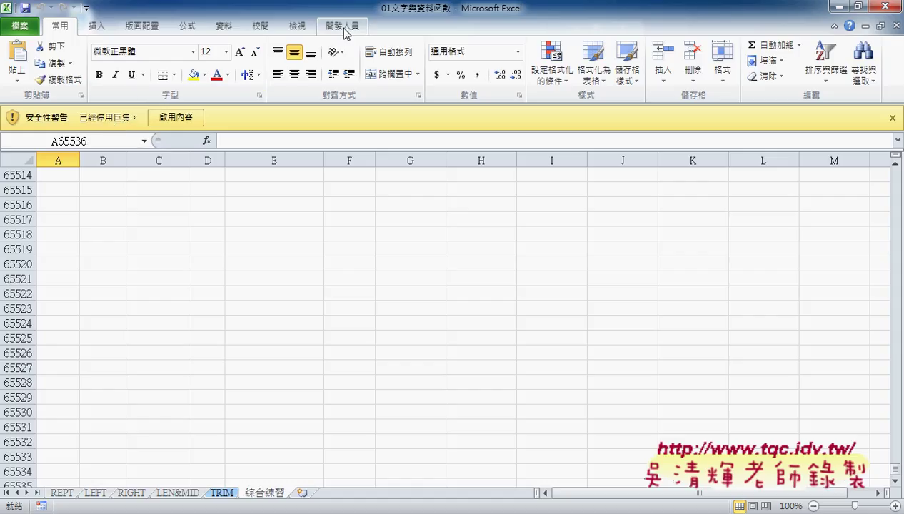
pyautogui.click(191, 122)
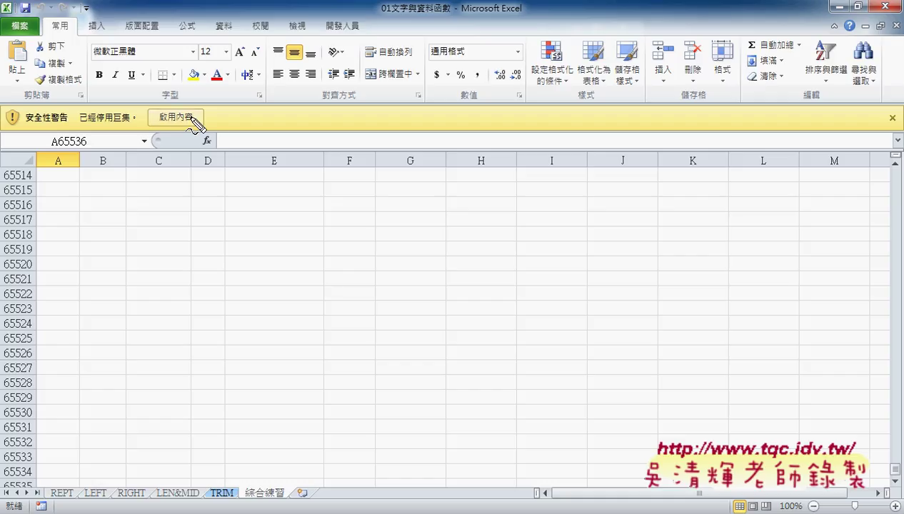
pyautogui.moveTo(203, 126); pyautogui.dragTo(204, 107)
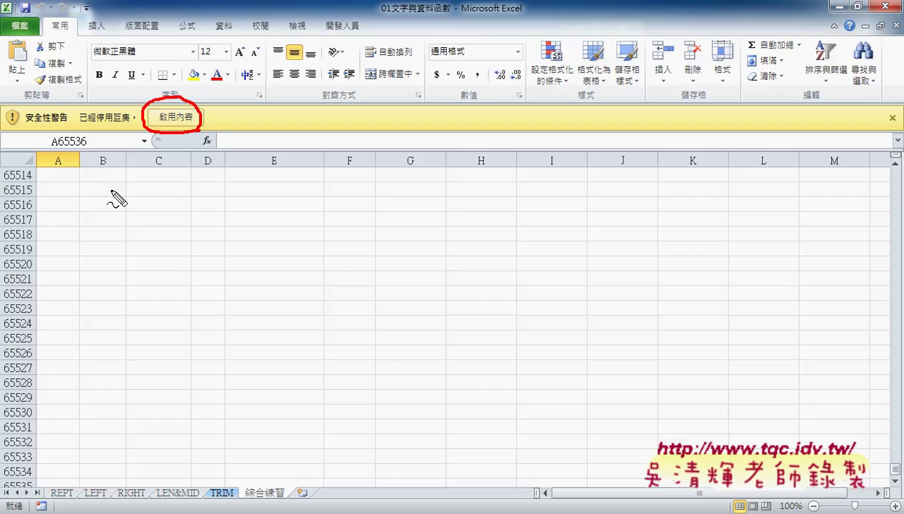
pyautogui.moveTo(108, 190)
pyautogui.mouseDown()
pyautogui.moveTo(140, 132)
pyautogui.moveTo(142, 147)
pyautogui.mouseUp()
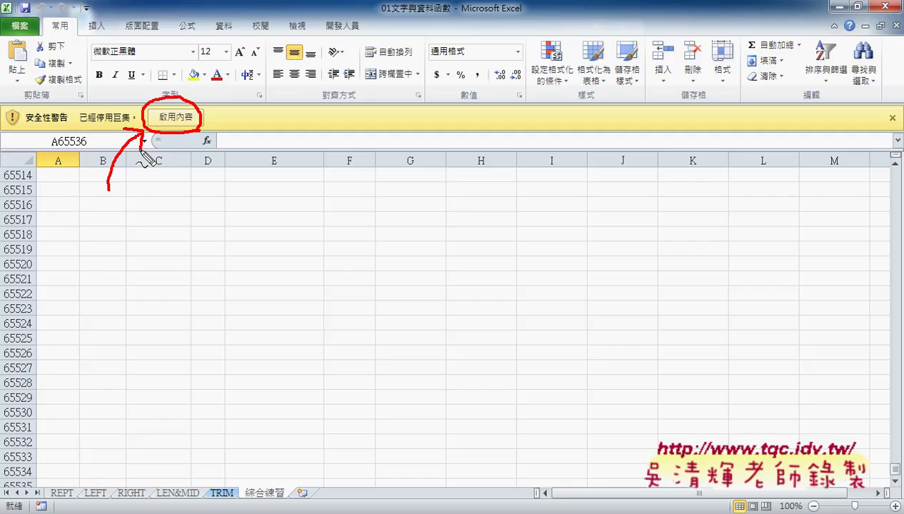
pyautogui.press('Escape')
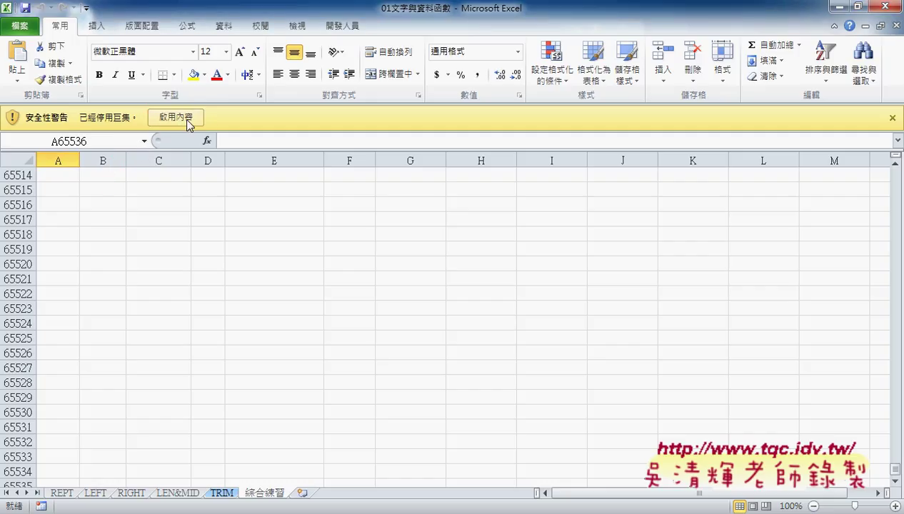
# Enable content, then in Developer > Macro Security try Enable all macros and revert to 停用所有巨集 (事先通知)
pyautogui.click(183, 120)
pyautogui.click(336, 28)
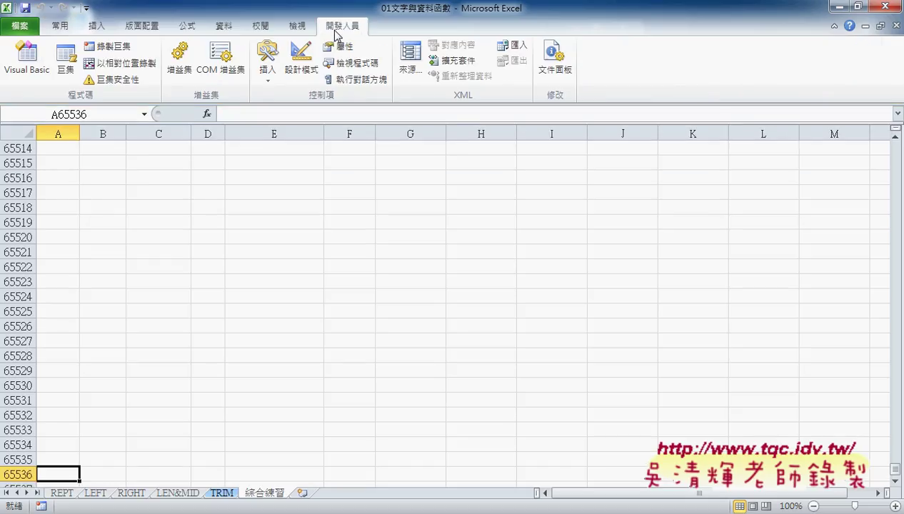
pyautogui.click(120, 87)
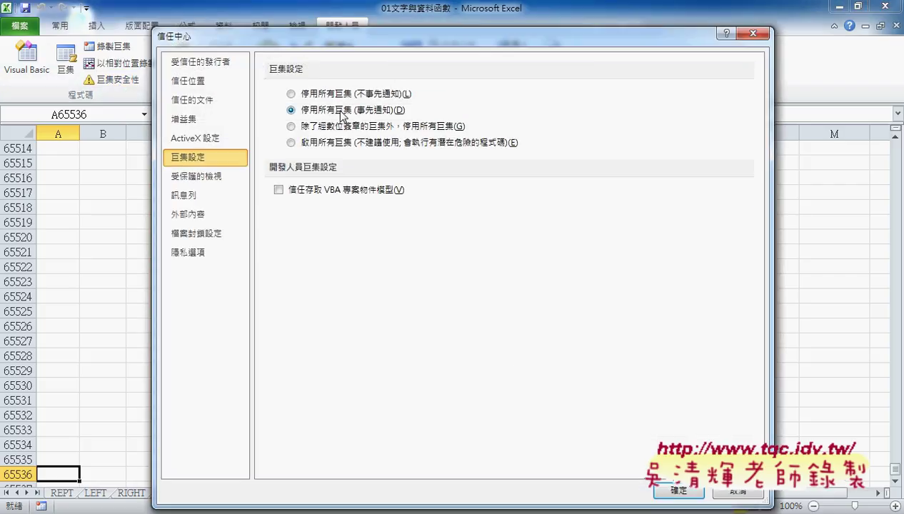
pyautogui.click(323, 145)
pyautogui.click(338, 110)
# Confirm the Trust Center settings, then run and close the member-entry form via 啟動表單
pyautogui.click(684, 491)
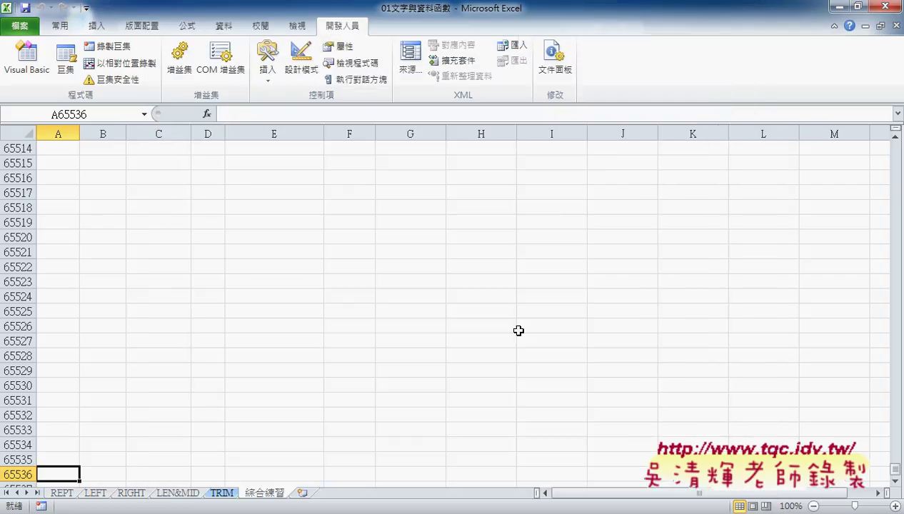
pyautogui.moveTo(893, 471); pyautogui.dragTo(848, 160)
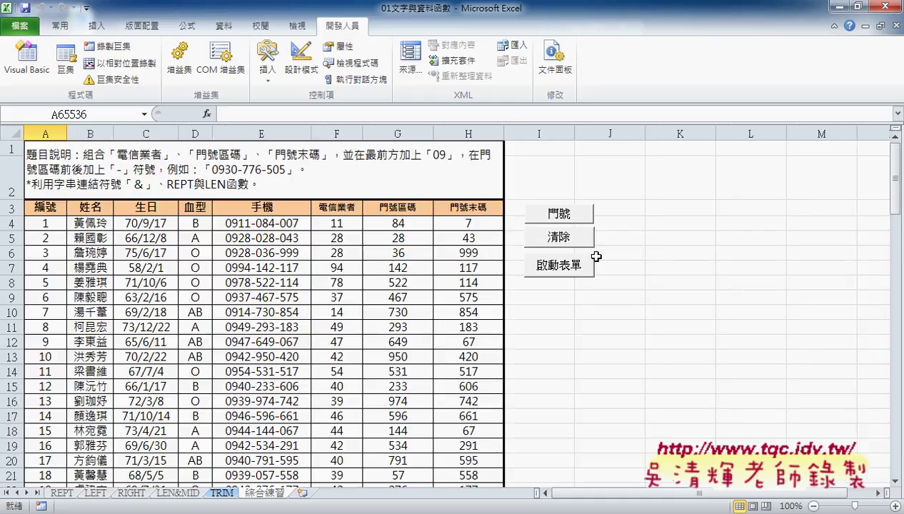
pyautogui.click(565, 268)
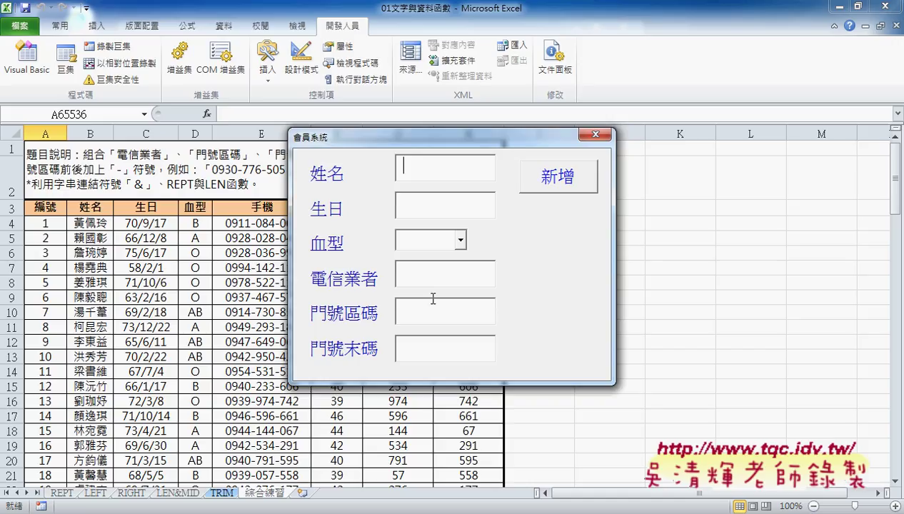
pyautogui.click(595, 134)
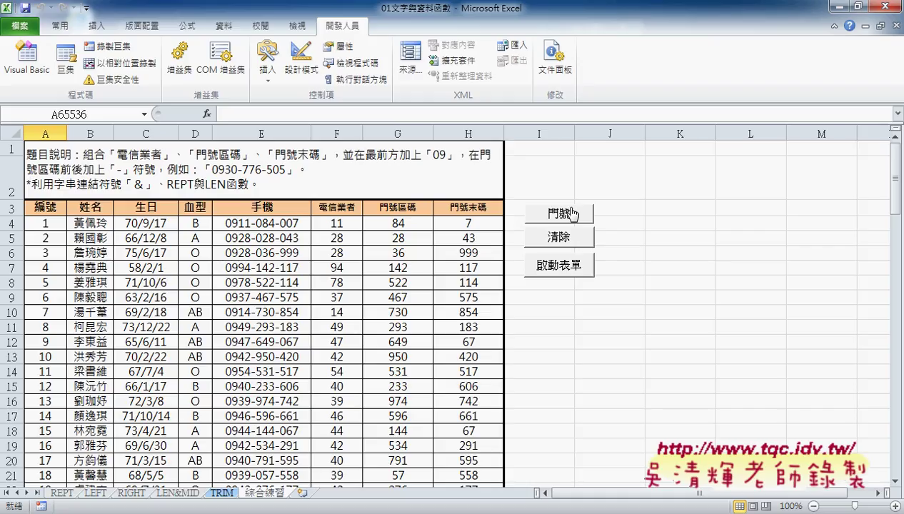
# From A4, jump to the last data row 106, then to row 1048576
pyautogui.click(49, 224)
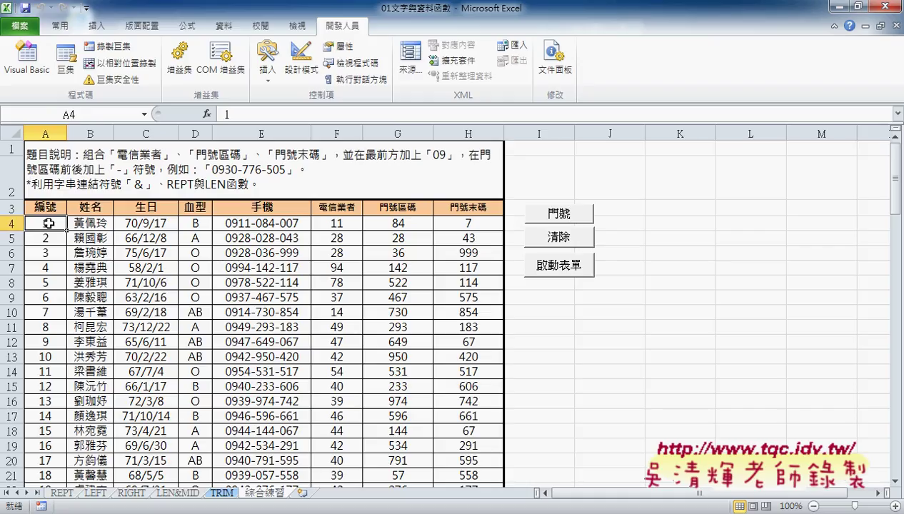
pyautogui.hotkey('ctrl', 'Down')
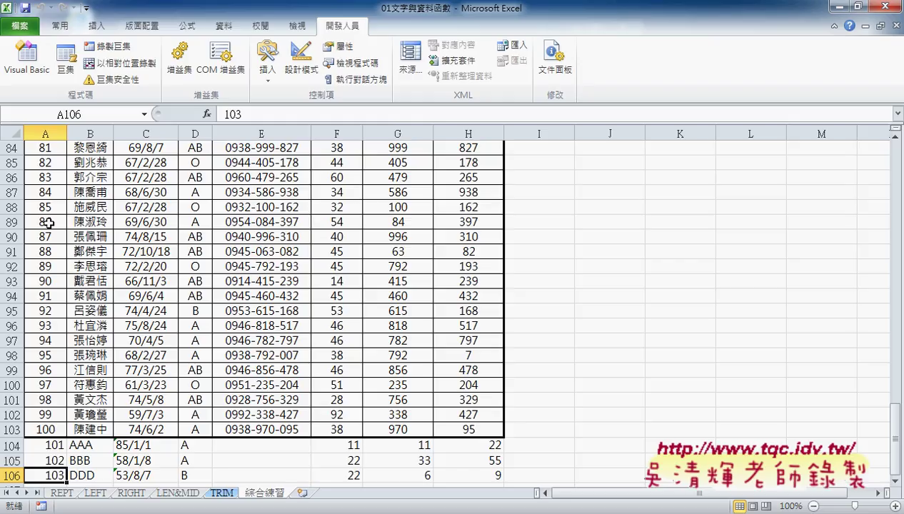
pyautogui.hotkey('ctrl', 'Down')
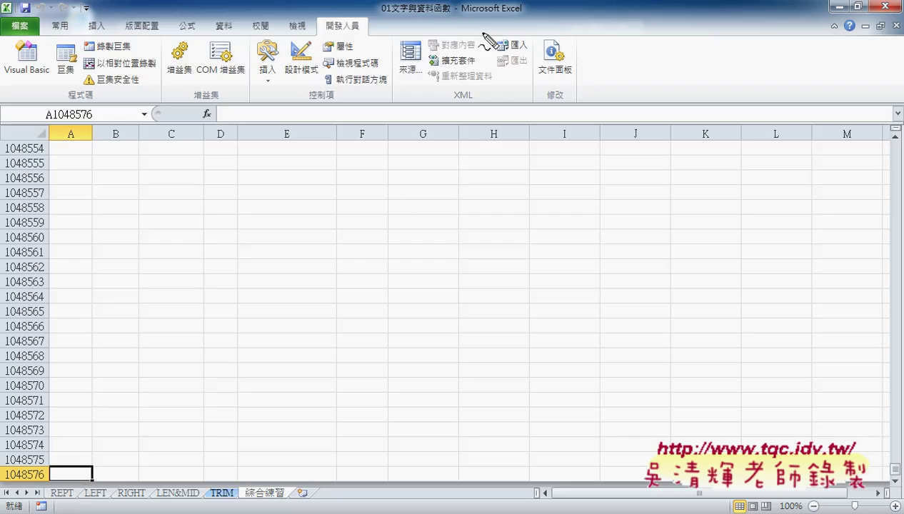
pyautogui.moveTo(484, 33); pyautogui.dragTo(479, 32)
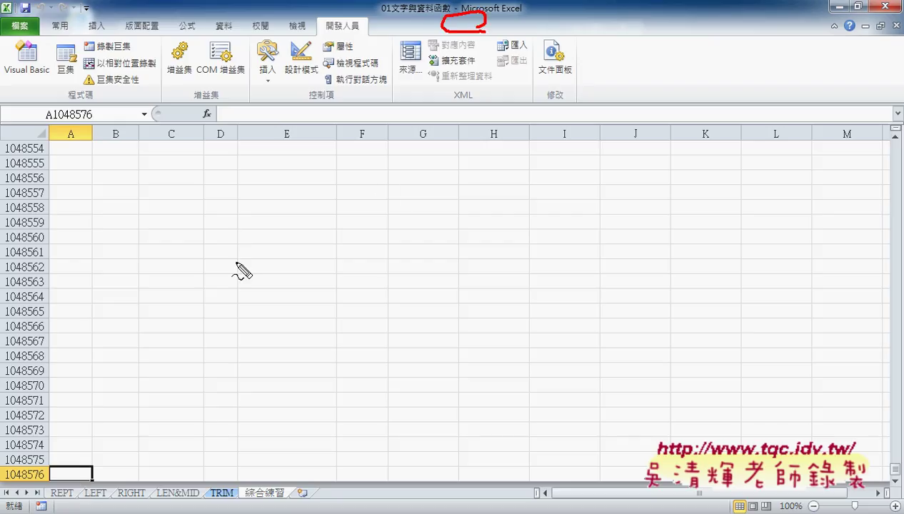
pyautogui.moveTo(44, 487)
pyautogui.mouseDown()
pyautogui.moveTo(4, 479)
pyautogui.moveTo(39, 466)
pyautogui.moveTo(51, 478)
pyautogui.mouseUp()
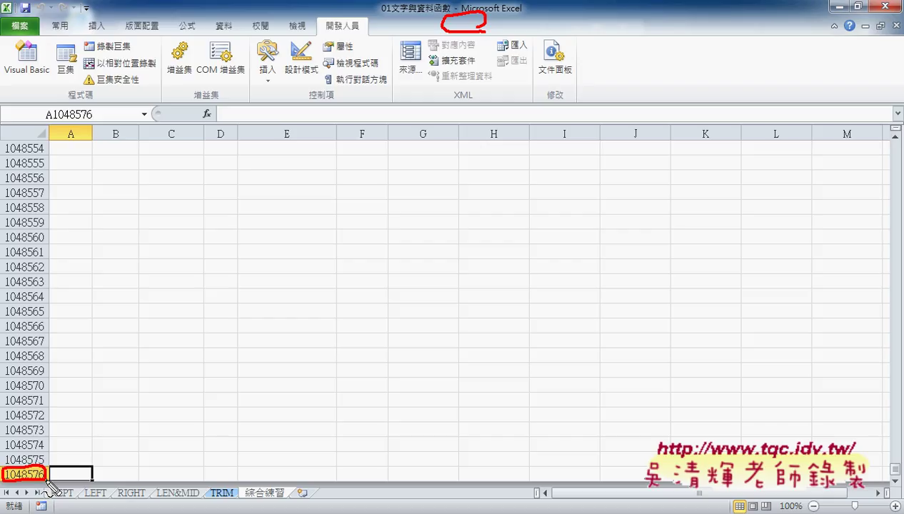
# Leave pen mode and jump back up from row 1048576 to the last data row, A106
pyautogui.press('Escape')
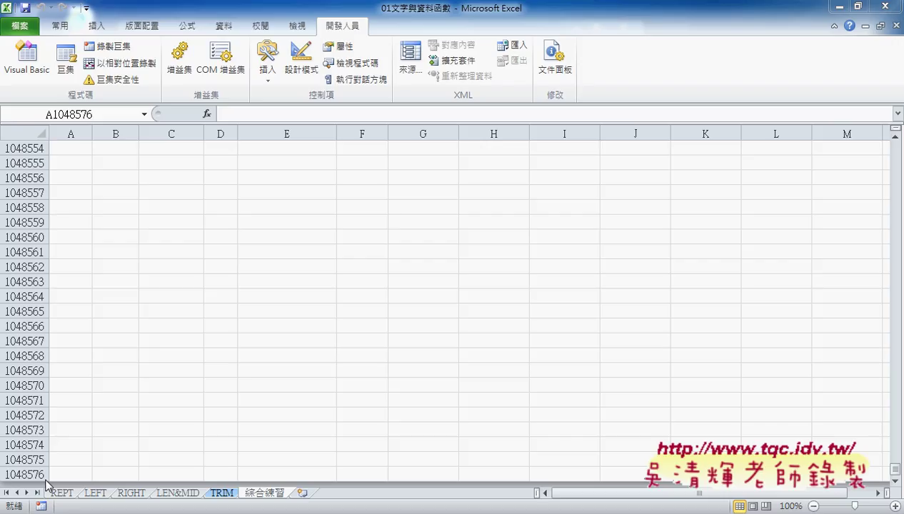
pyautogui.click(80, 475)
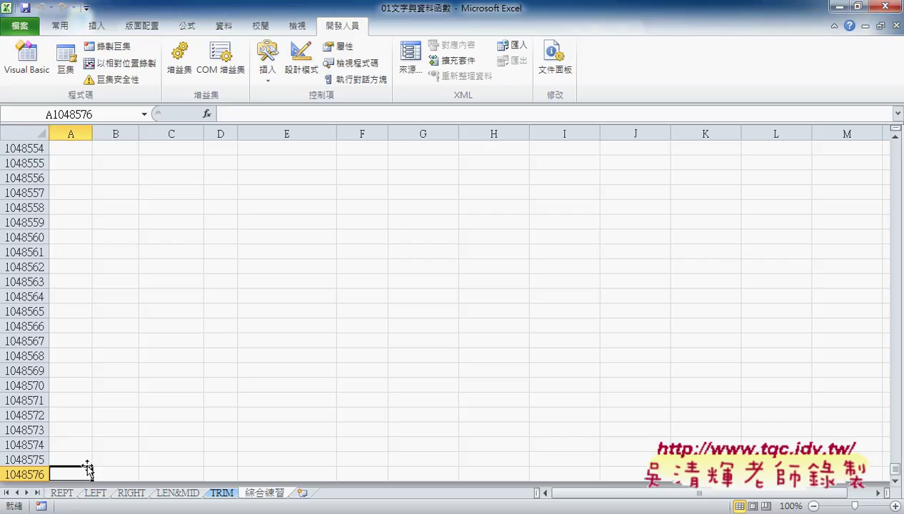
pyautogui.hotkey('ctrl', 'Up')
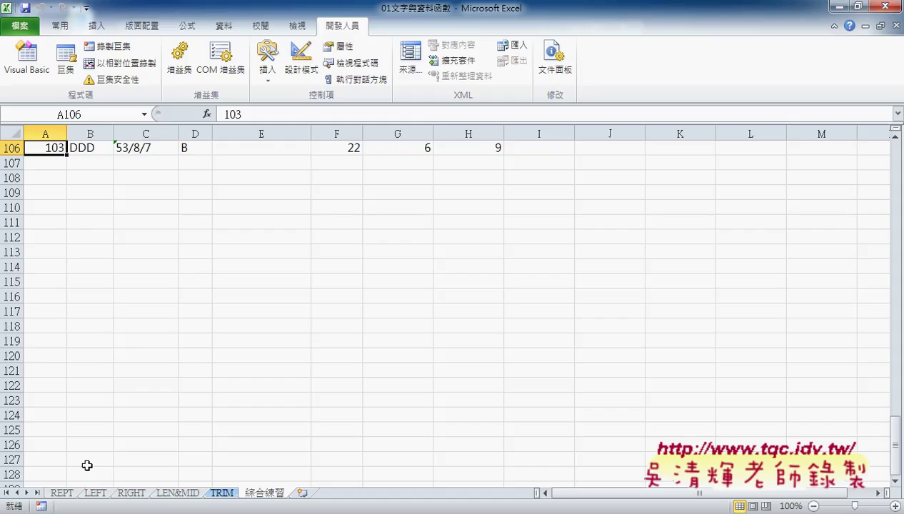
pyautogui.scroll(4, 86, 466)
pyautogui.scroll(6, 87, 466)
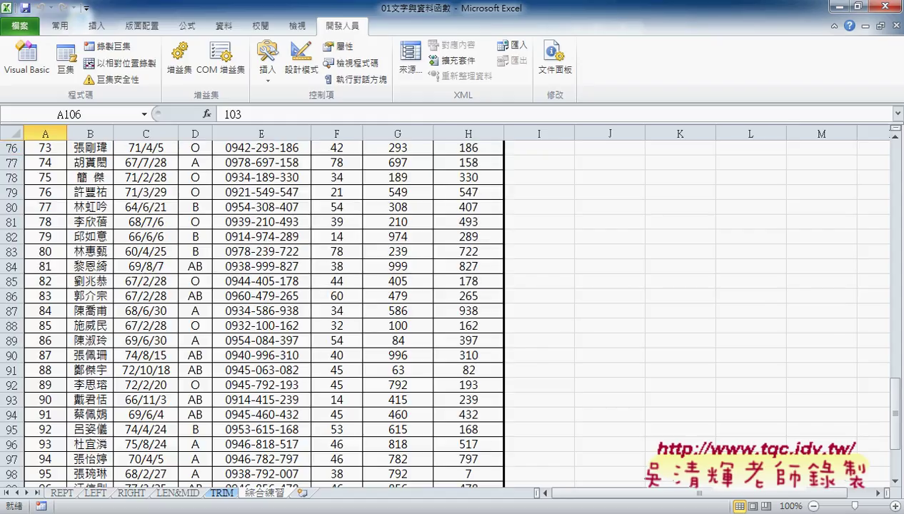
pyautogui.moveTo(247, 455)
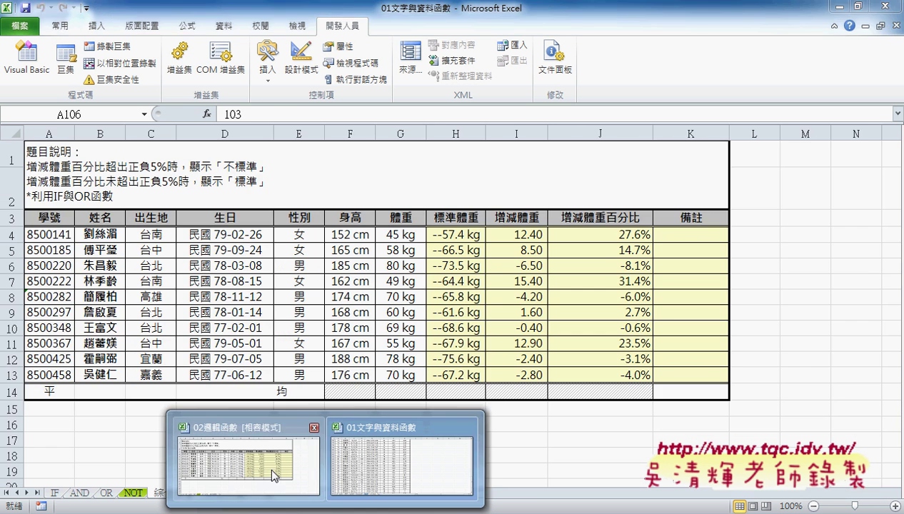
# Switch to 02邏輯函數, browse its IF, 綜合練習 and 綜合練習2 sheets, and settle on IF
pyautogui.click(272, 472)
pyautogui.click(56, 493)
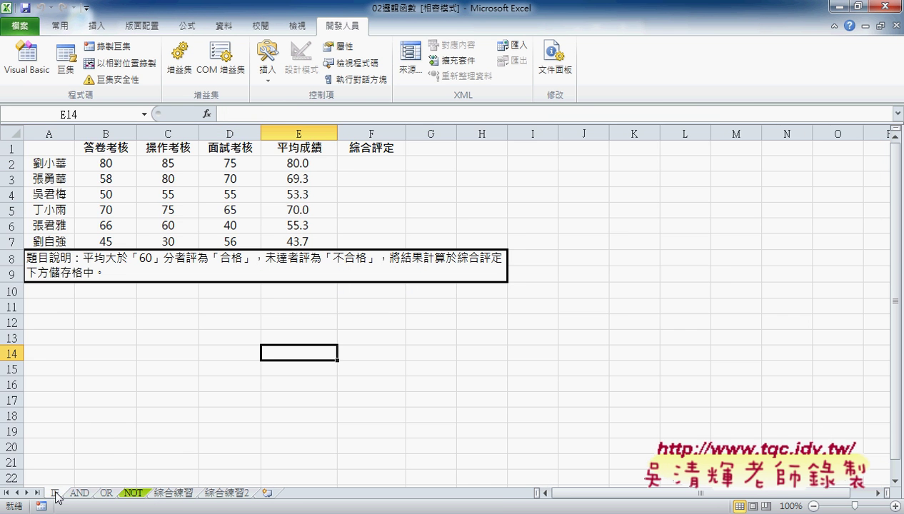
pyautogui.click(171, 492)
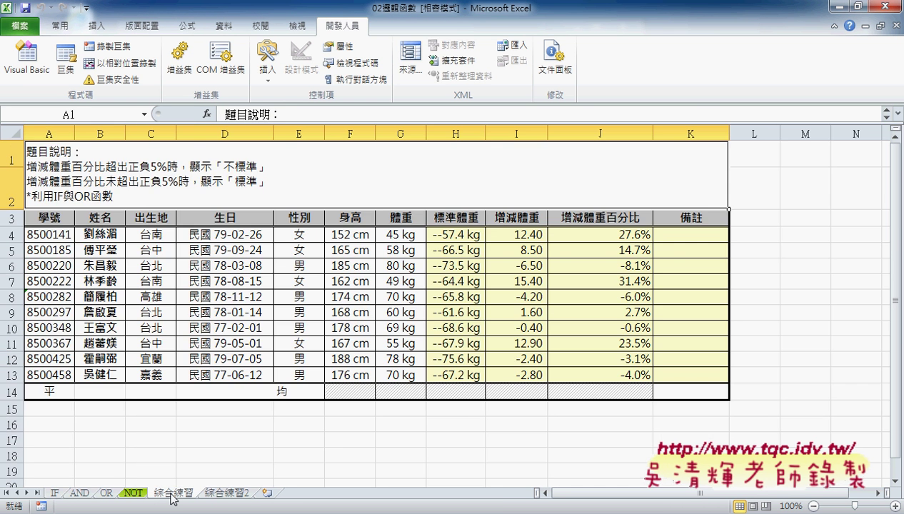
pyautogui.click(225, 492)
pyautogui.click(182, 493)
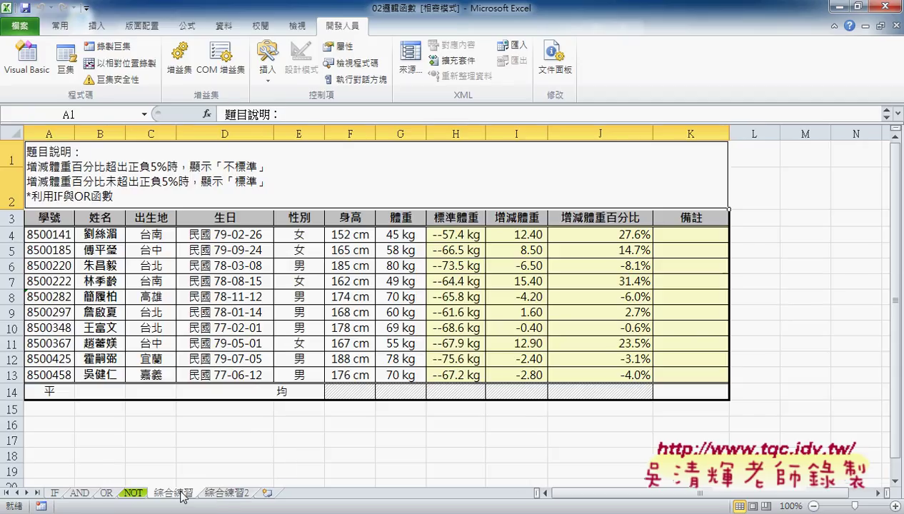
pyautogui.click(54, 492)
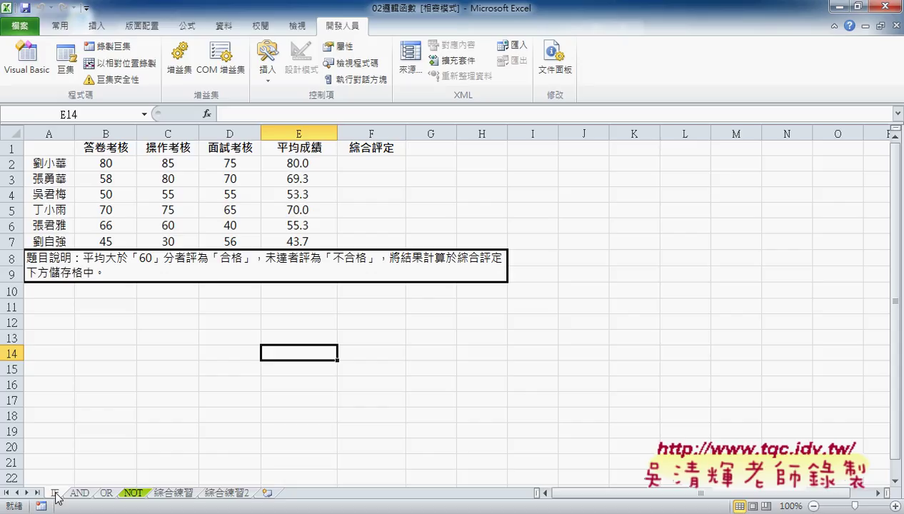
pyautogui.click(325, 513)
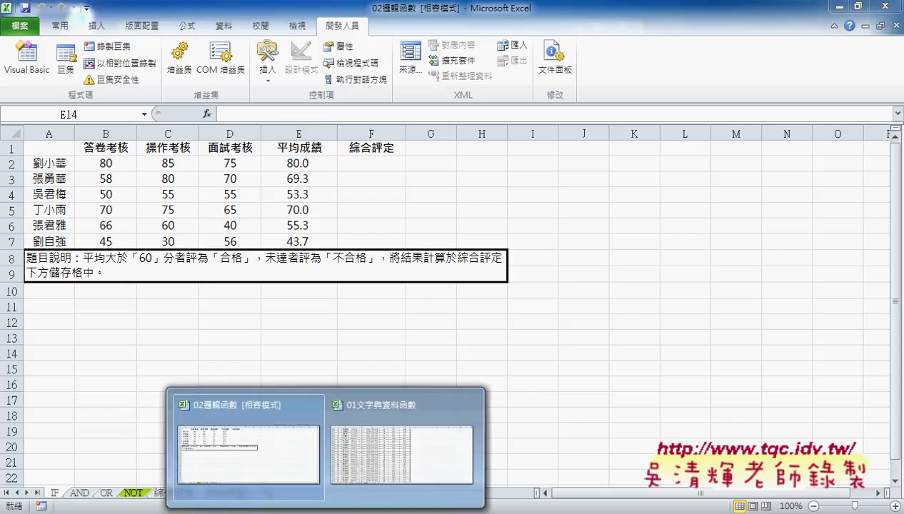
pyautogui.click(294, 455)
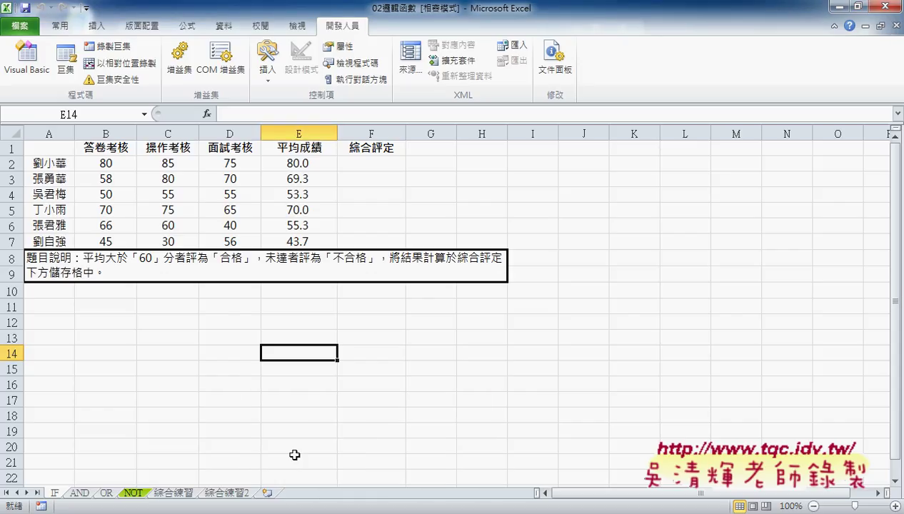